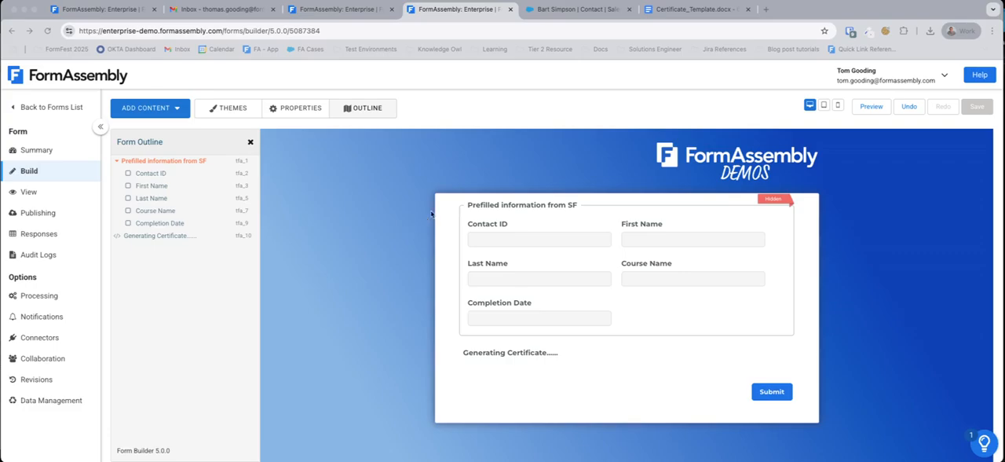
Step: Open the form's properties and examine its custom code, highlighting the script block below the styles
left_click(492, 229)
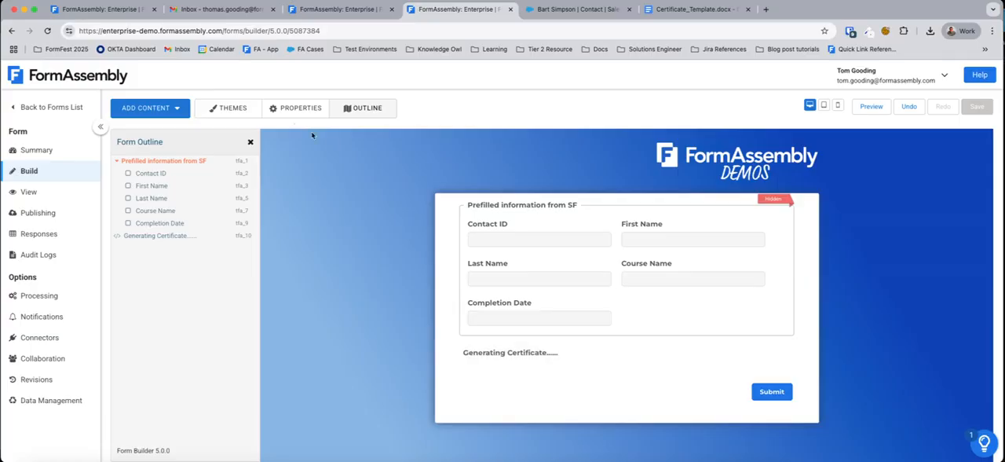
left_click(284, 109)
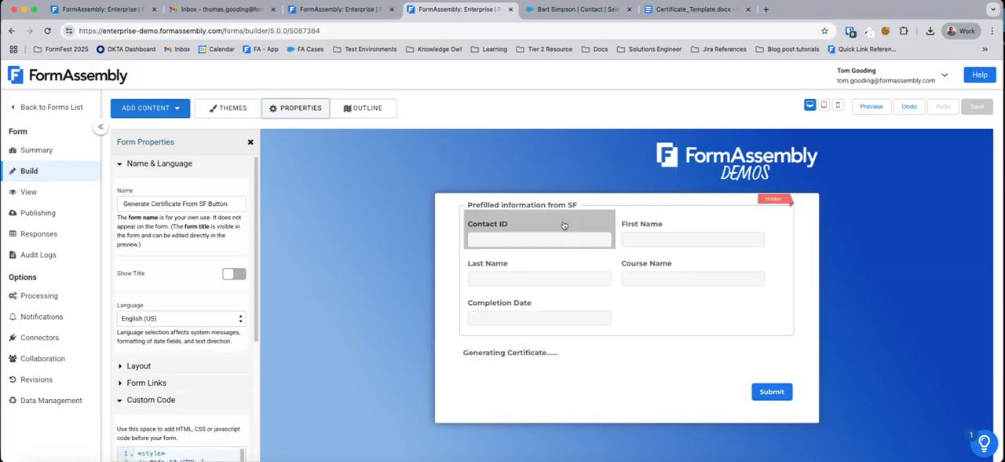
left_click(124, 165)
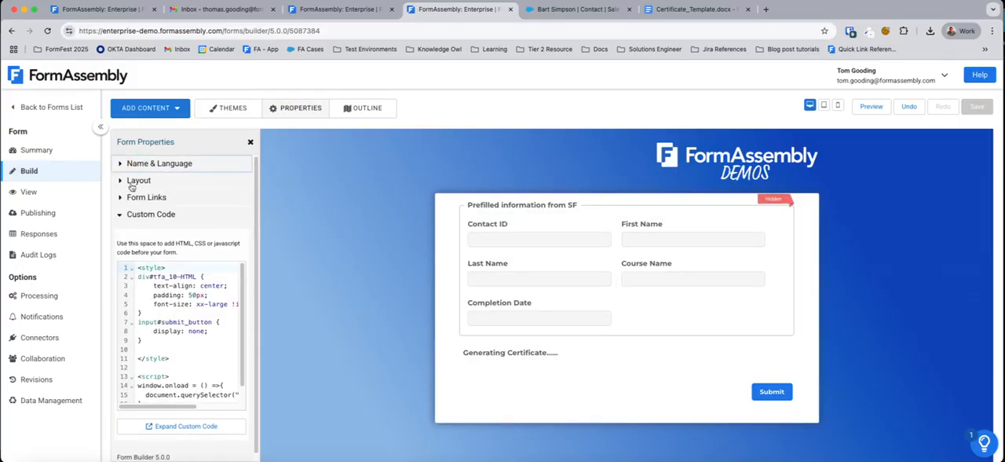
scroll(178, 337, "down", 2)
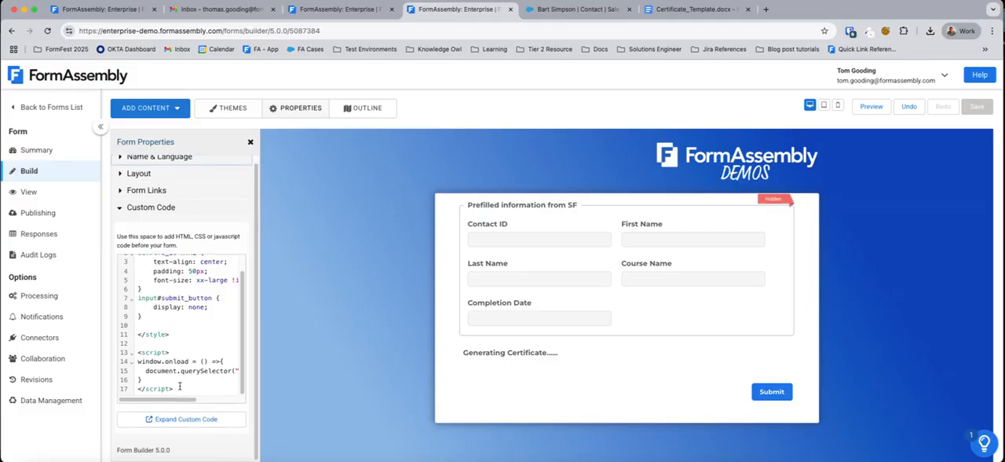
left_click_drag(177, 388, 138, 357)
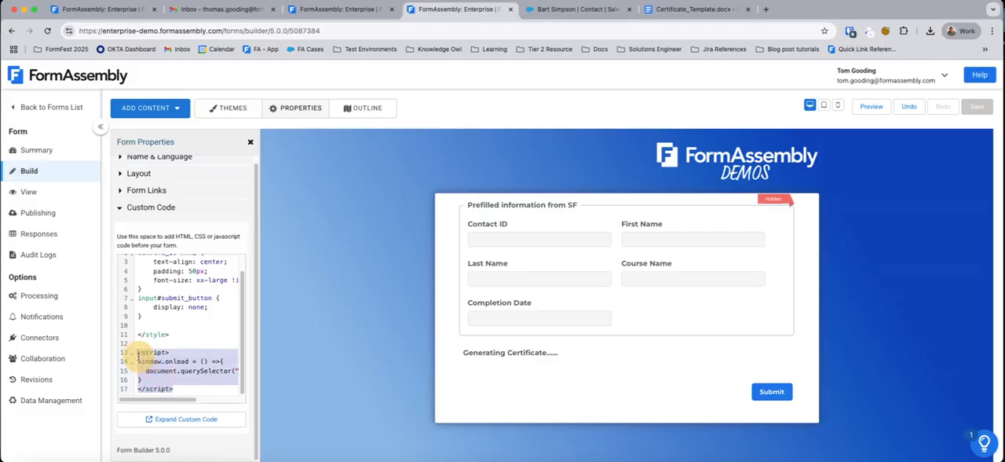
left_click(366, 273)
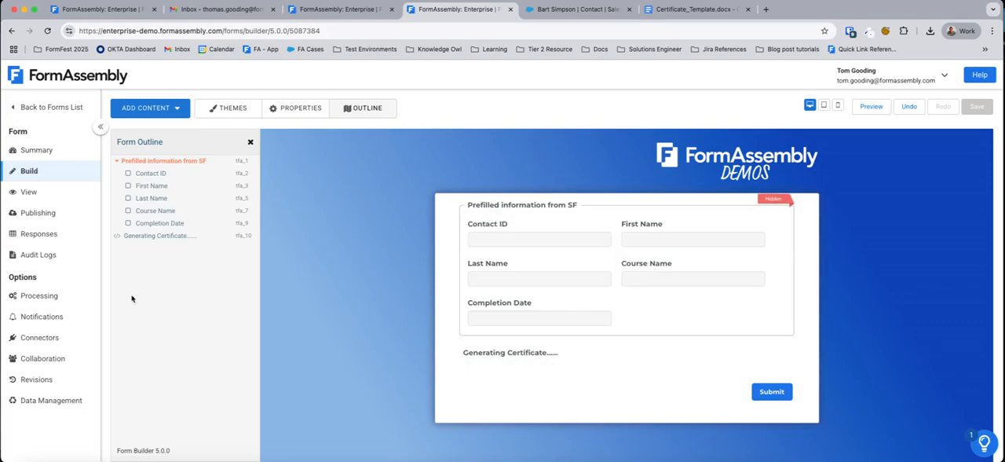
Step: Inspect the source code of the thank-you message in the form's notification options
left_click(40, 317)
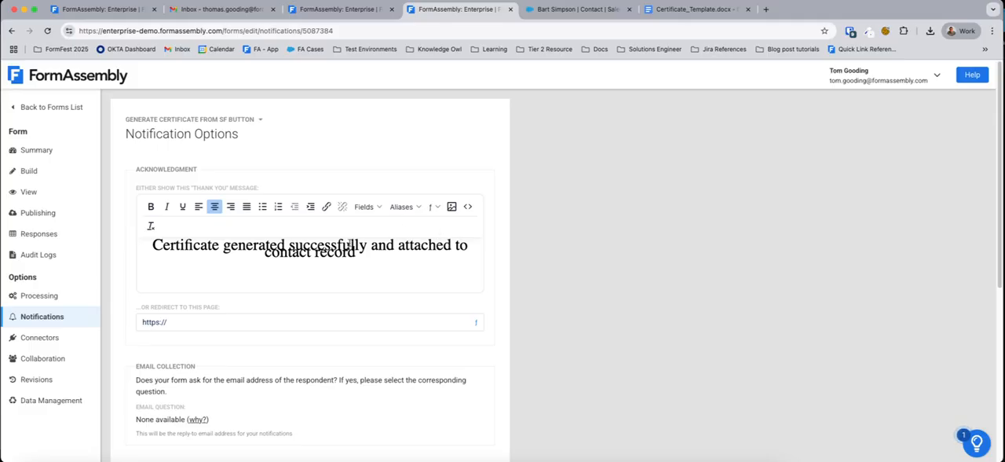
left_click(468, 206)
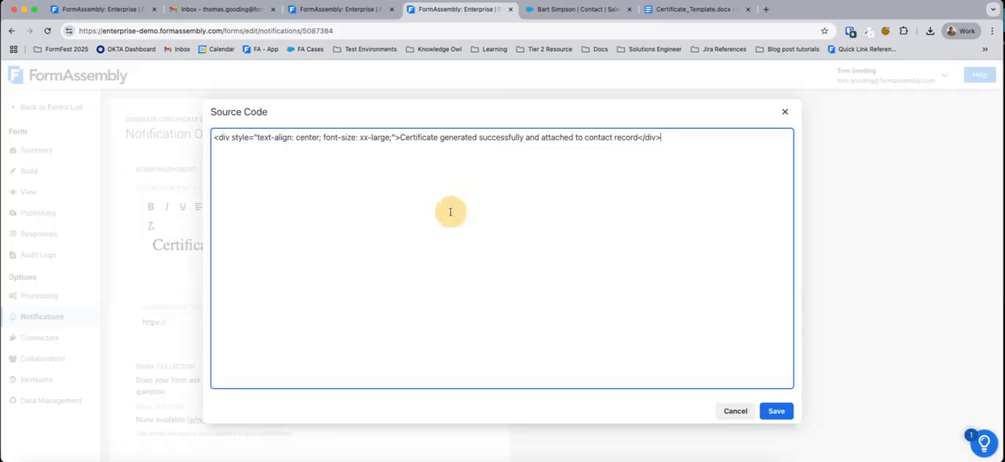
left_click(723, 409)
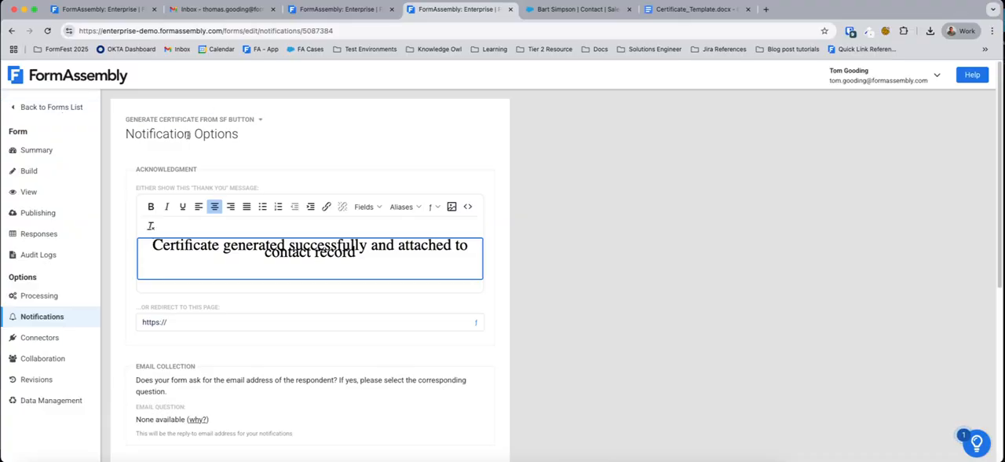
Step: Close the form's browser tab and view the start of the Create Document From Salesforce Button workflow
left_click(365, 16)
left_click(510, 9)
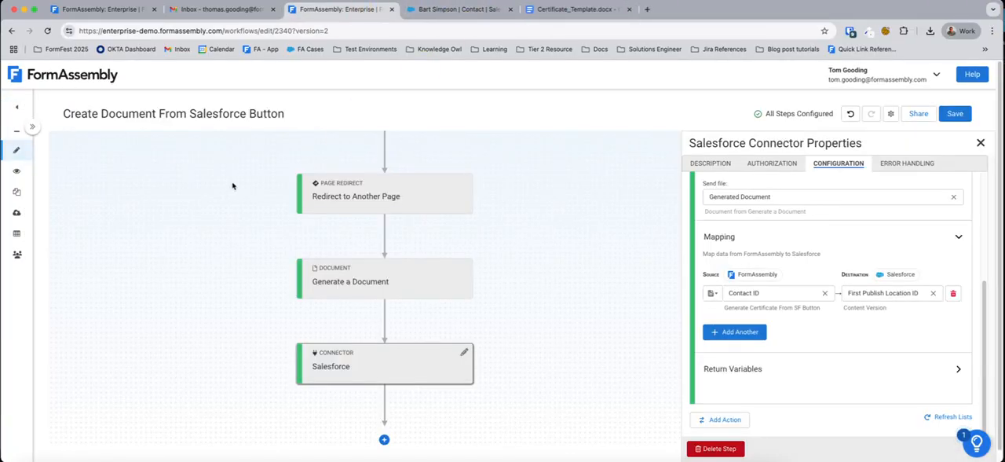
left_click_drag(233, 186, 193, 273)
left_click_drag(198, 233, 156, 316)
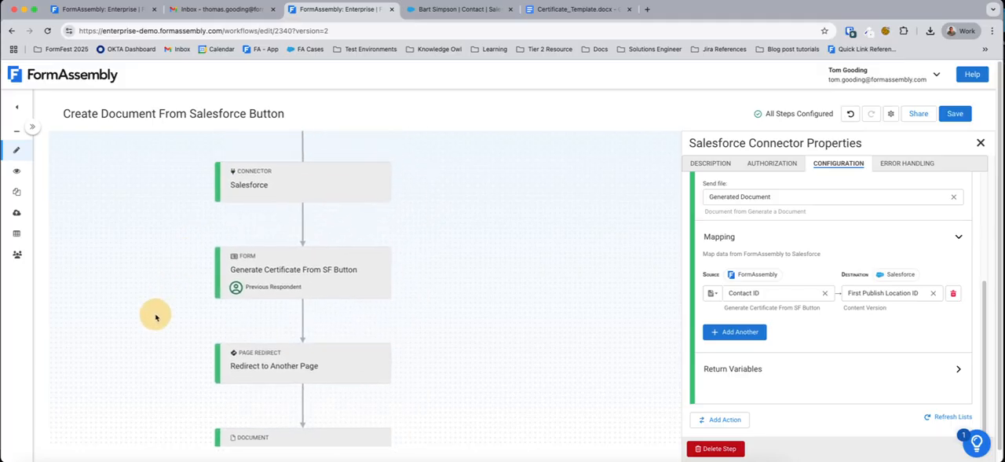
left_click_drag(173, 245, 170, 271)
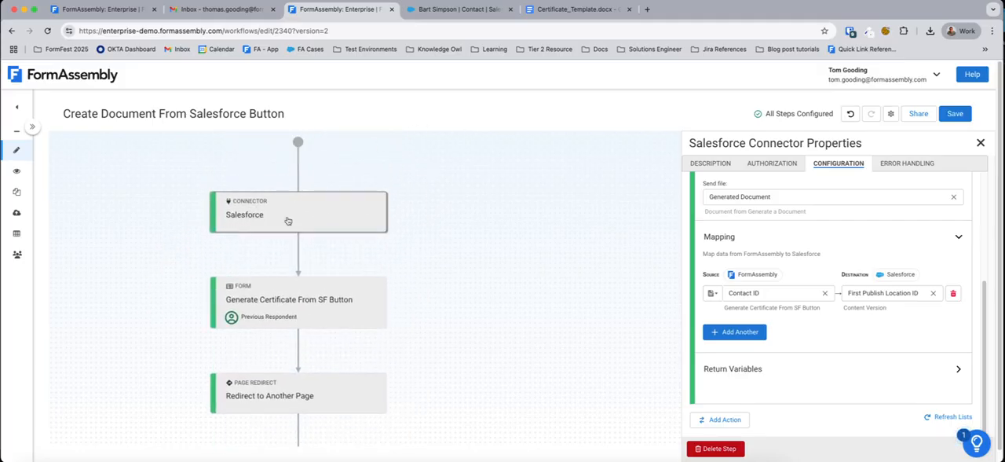
Step: View the first Salesforce connector's configuration and inspect the URL parameter name in the workflow's properties
left_click(328, 224)
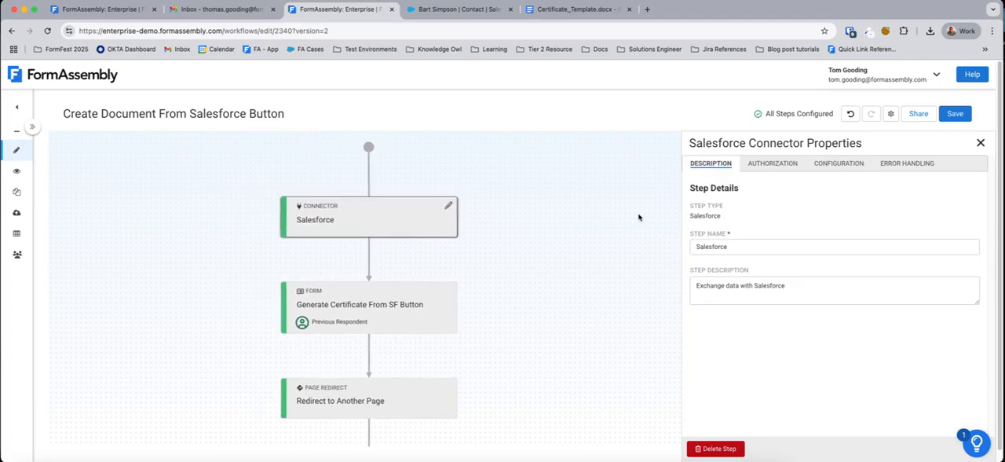
left_click(839, 163)
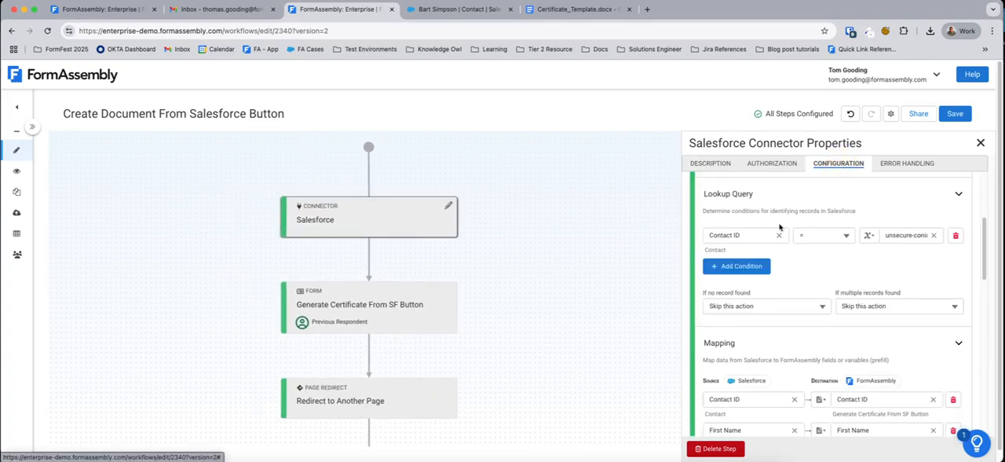
scroll(781, 227, "up", 3)
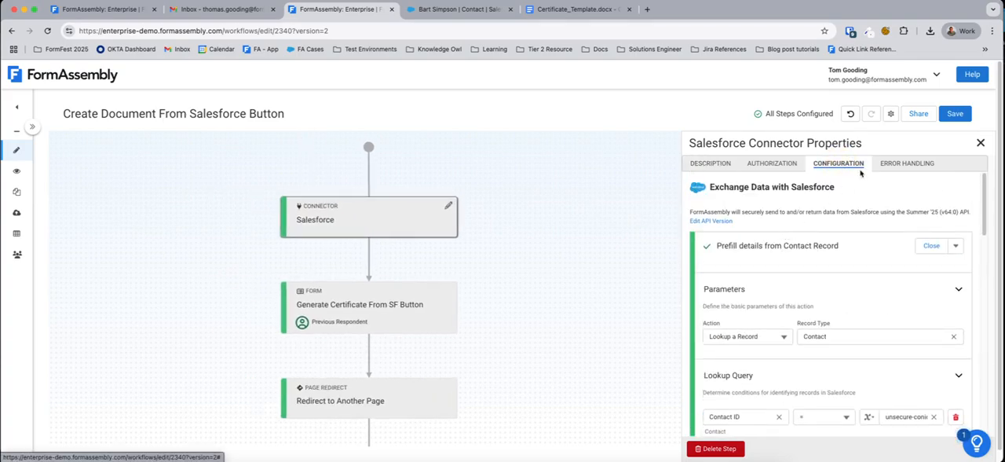
left_click(891, 113)
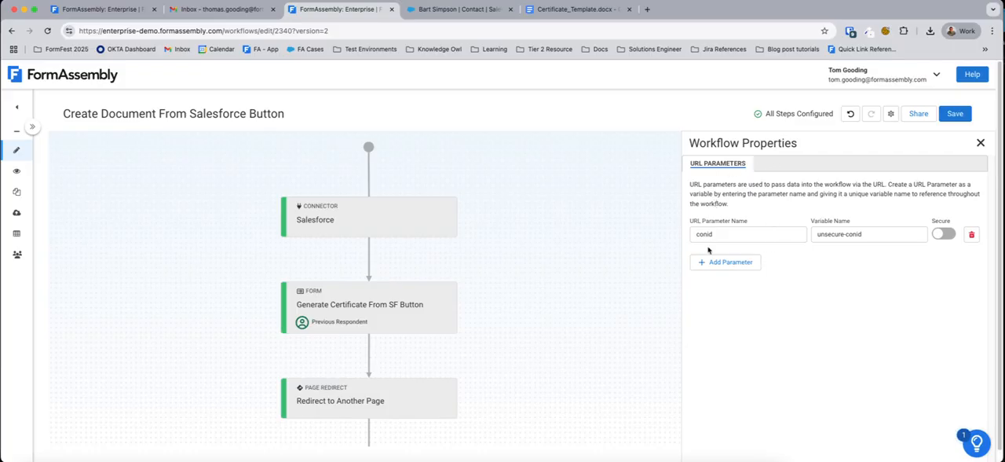
left_click_drag(715, 235, 692, 237)
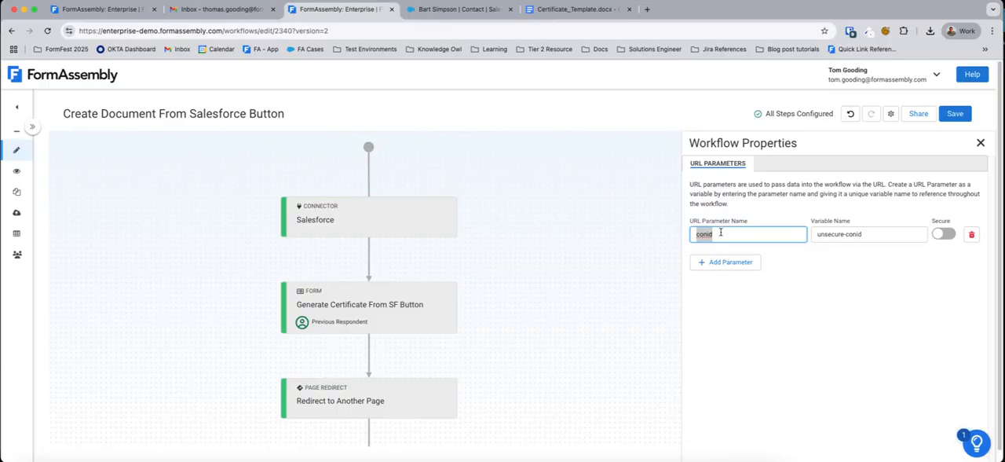
Step: Examine the lookup query and field mapping of the first Salesforce connector's Prefill details from Contact Record action
left_click(360, 229)
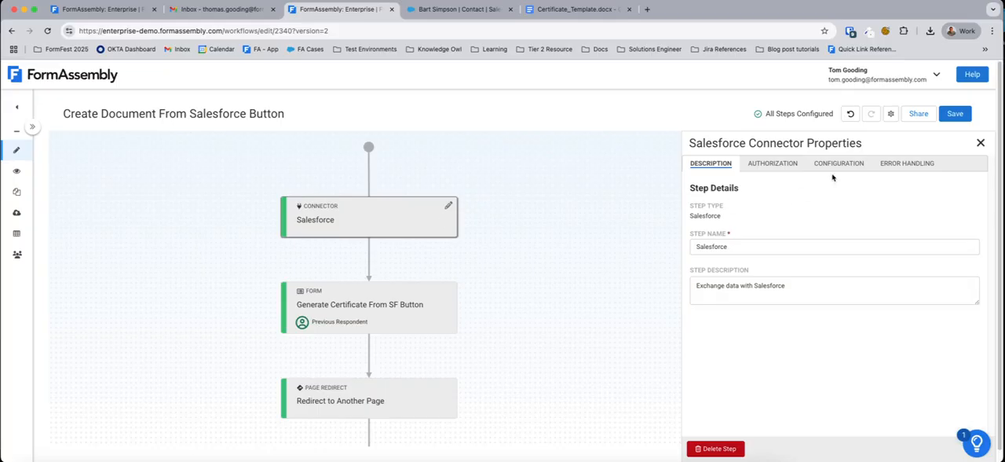
left_click(836, 165)
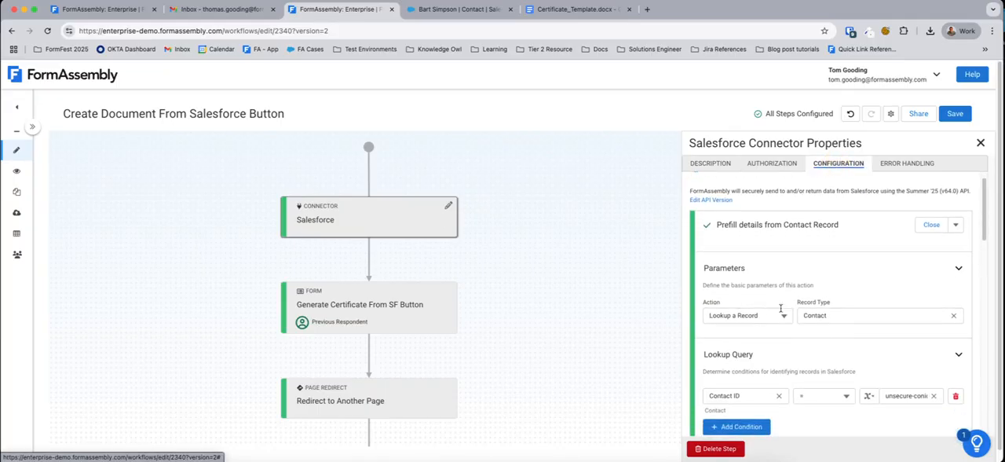
scroll(845, 316, "down", 1)
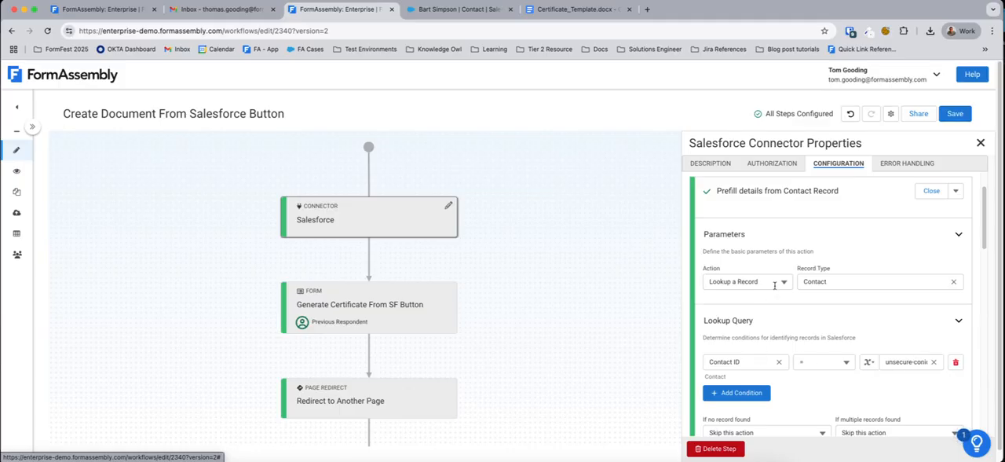
scroll(826, 339, "down", 2)
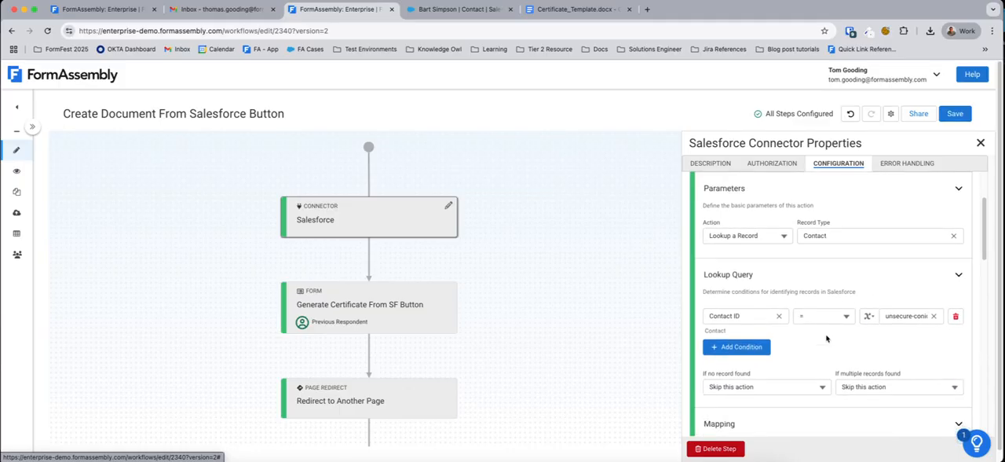
scroll(827, 339, "down", 7)
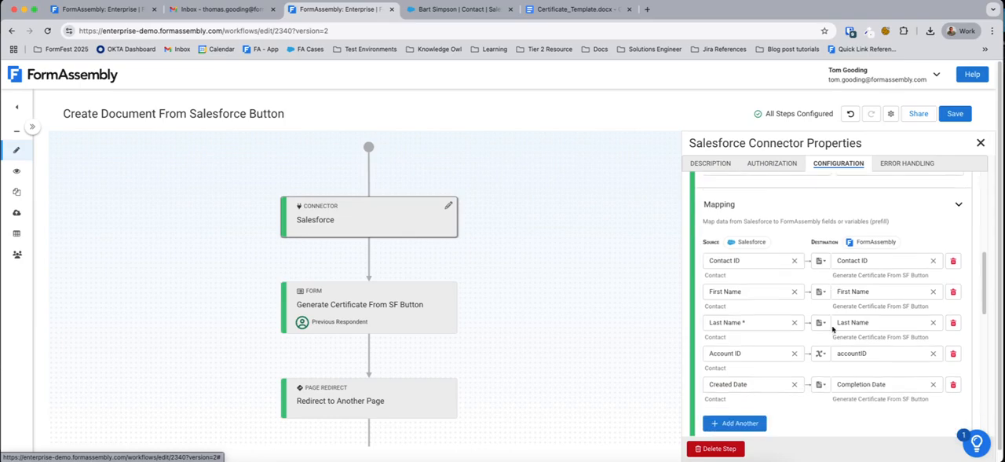
scroll(834, 330, "down", 1)
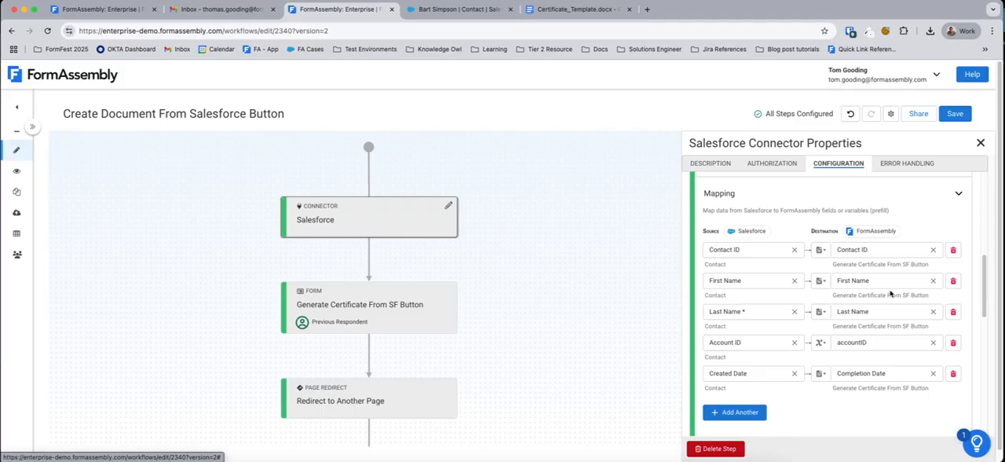
Step: Examine the connector's Obtain Account Name action, including its parameters, lookup query and mapping
scroll(891, 293, "down", 3)
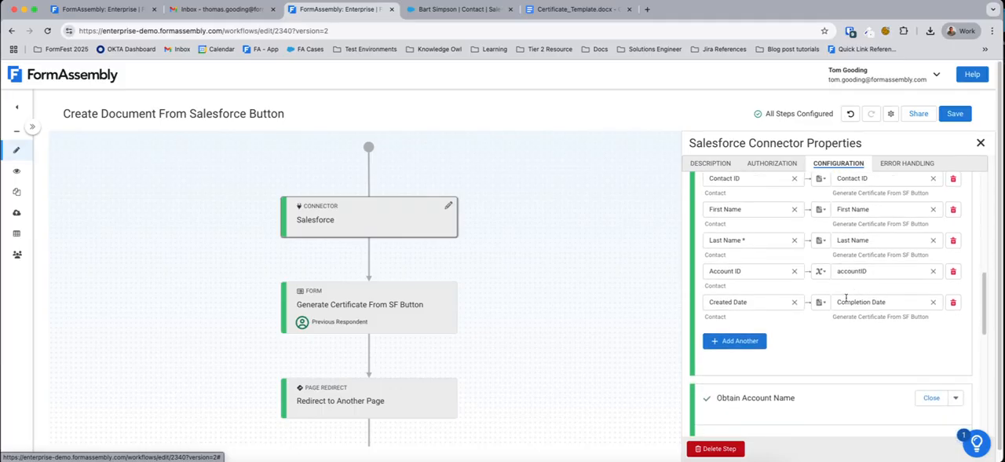
scroll(833, 291, "down", 2)
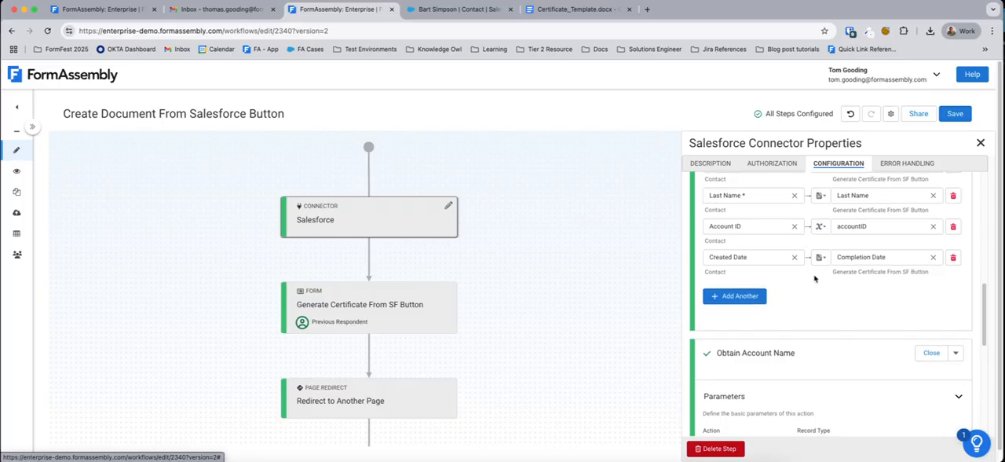
scroll(814, 278, "down", 6)
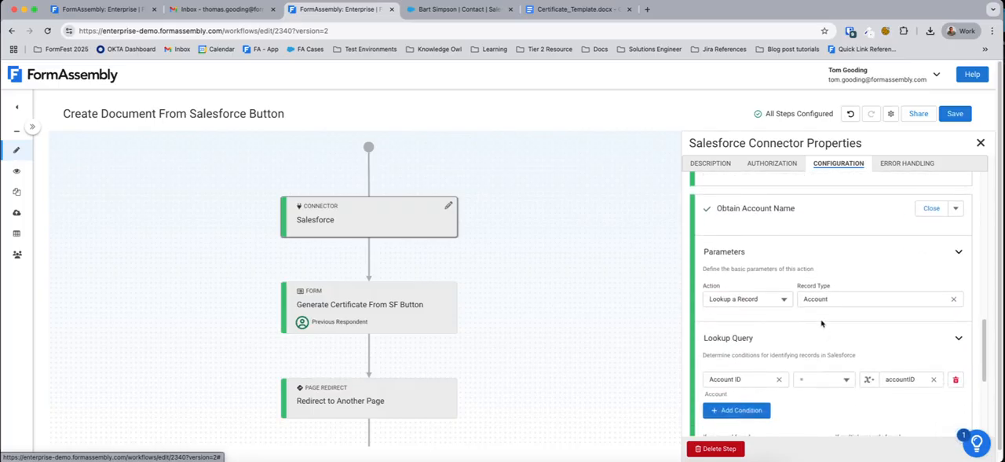
scroll(822, 322, "down", 6)
scroll(834, 370, "down", 3)
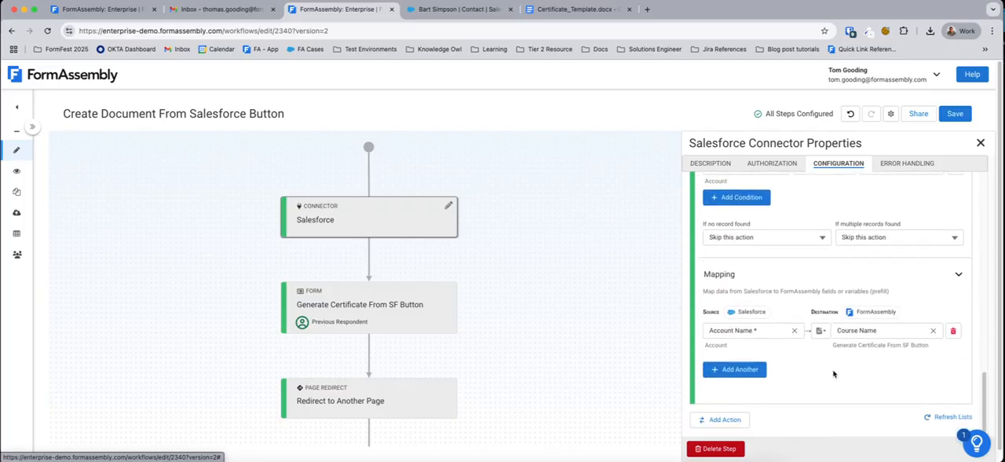
Step: Review the configuration of the Generate Certificate From SF Button form step and the page redirect step
left_click(388, 313)
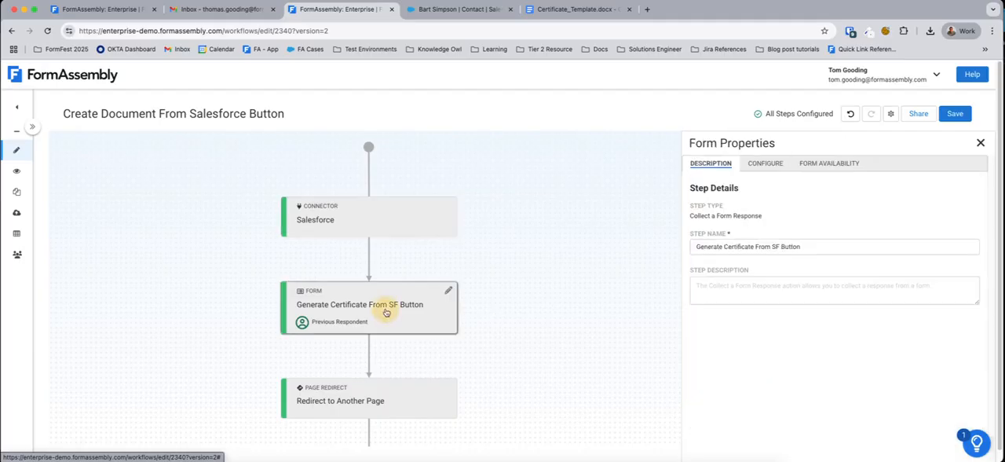
left_click(766, 164)
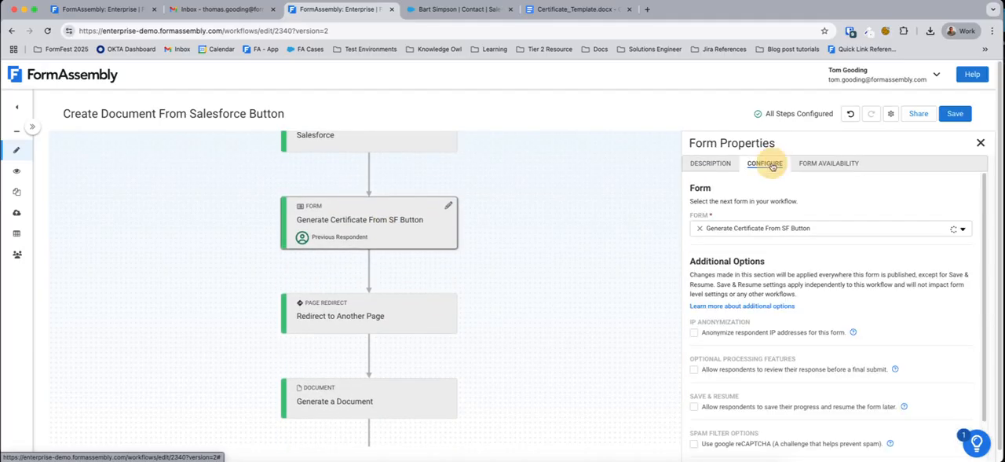
scroll(519, 282, "down", 1)
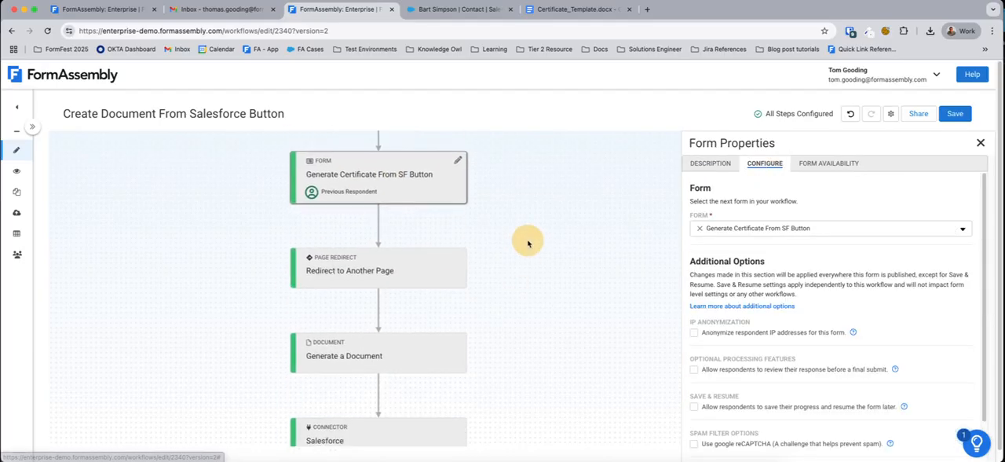
left_click(386, 272)
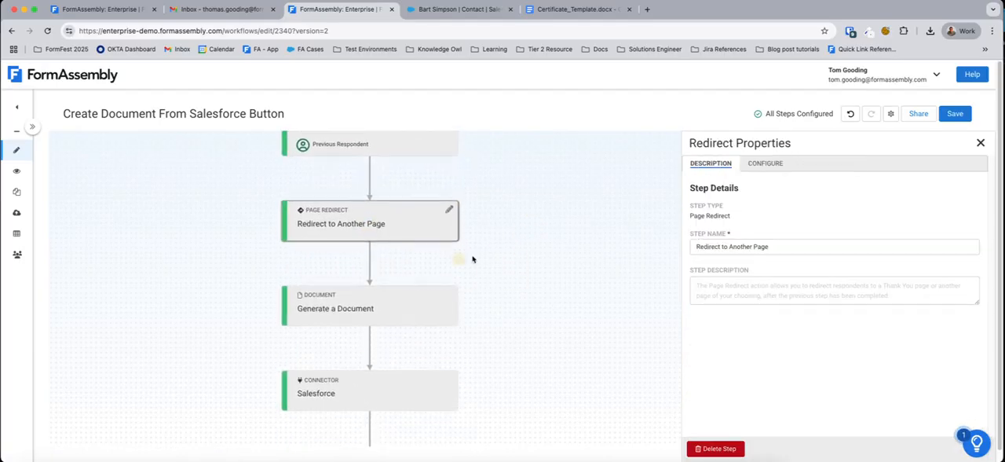
left_click(758, 163)
Step: Open the Generate a Document step's properties and examine the merge placeholders in the Certificate_Template document in Google Docs
left_click(399, 267)
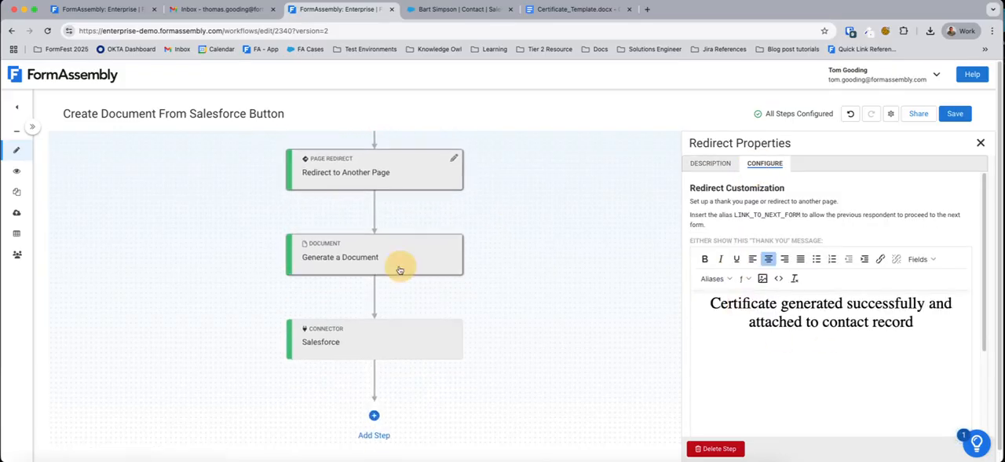
left_click(577, 13)
scroll(607, 282, "down", 1)
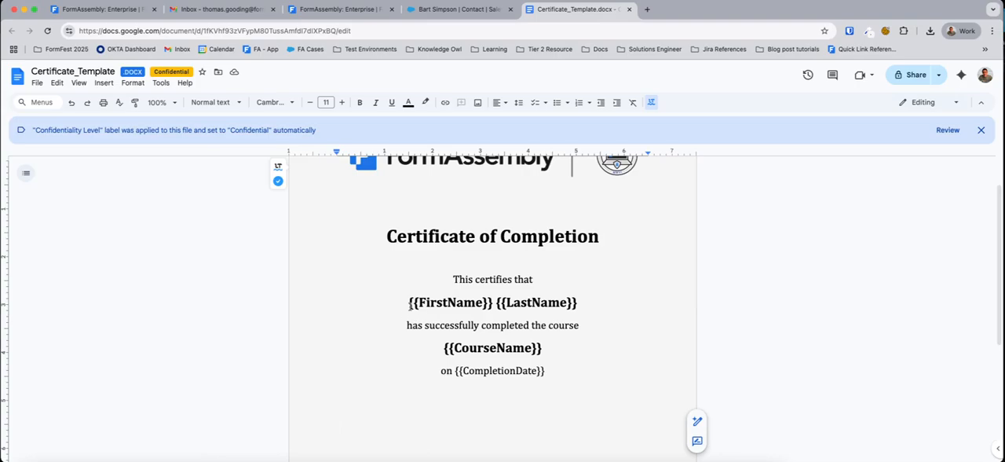
left_click_drag(409, 301, 545, 297)
left_click_drag(475, 348, 515, 348)
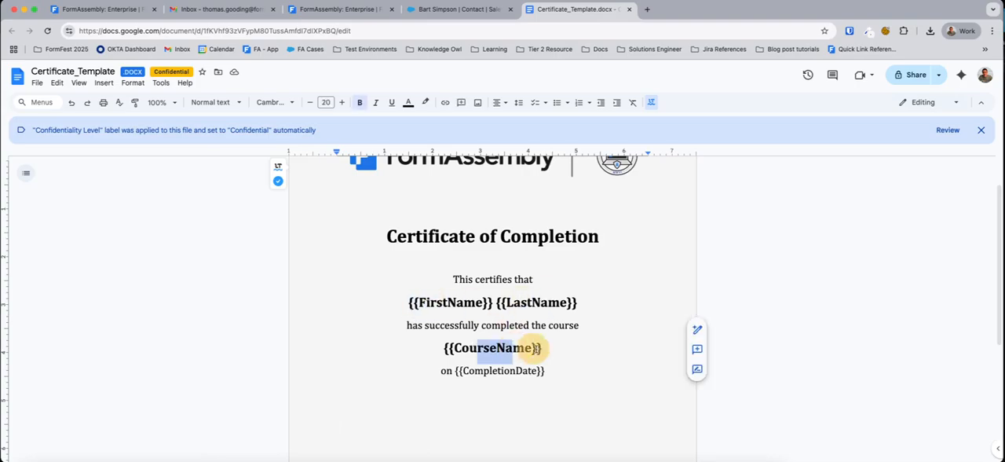
scroll(668, 311, "down", 2)
scroll(493, 304, "down", 1)
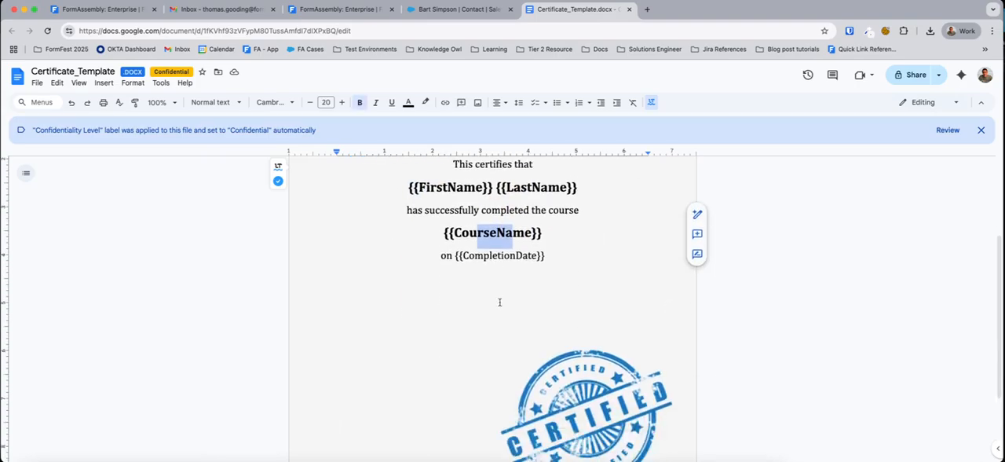
Step: Return to the FormAssembly workflow and review how the Generate a Document step maps form fields to the certificate template's placeholders
scroll(492, 304, "up", 4)
left_click(369, 10)
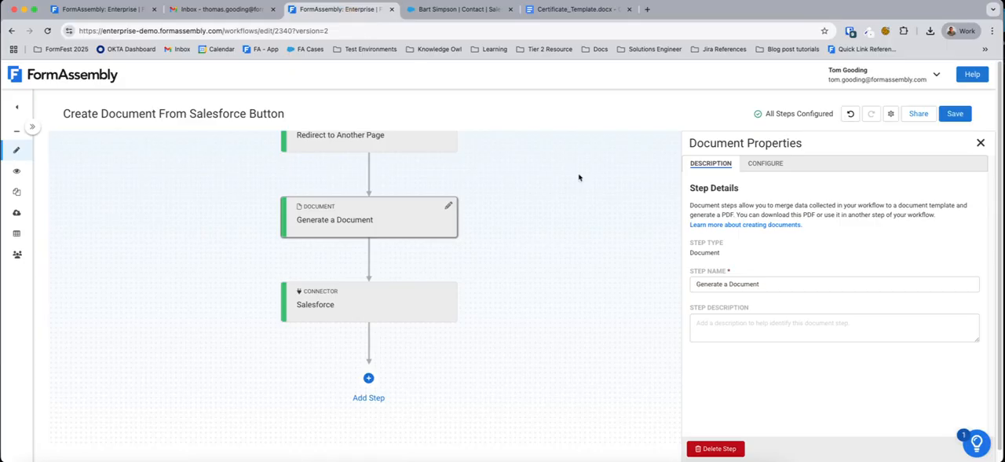
left_click(766, 163)
scroll(868, 290, "down", 3)
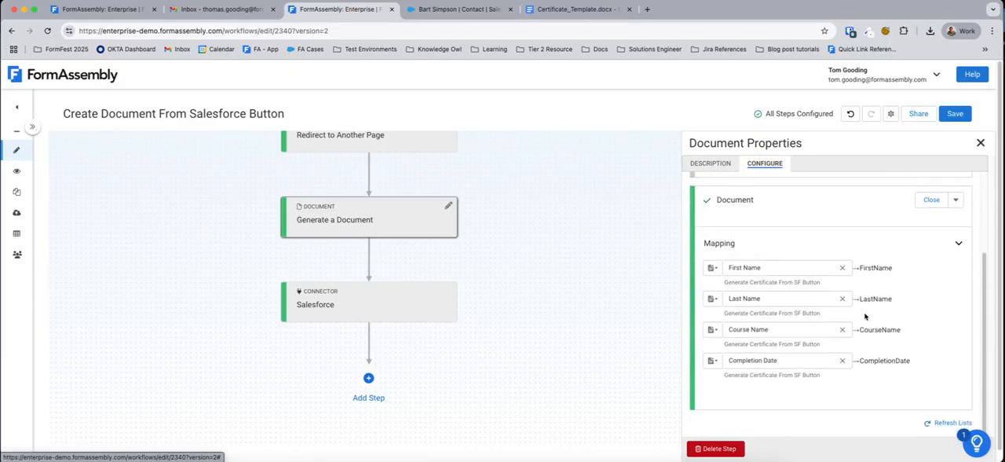
left_click(875, 298)
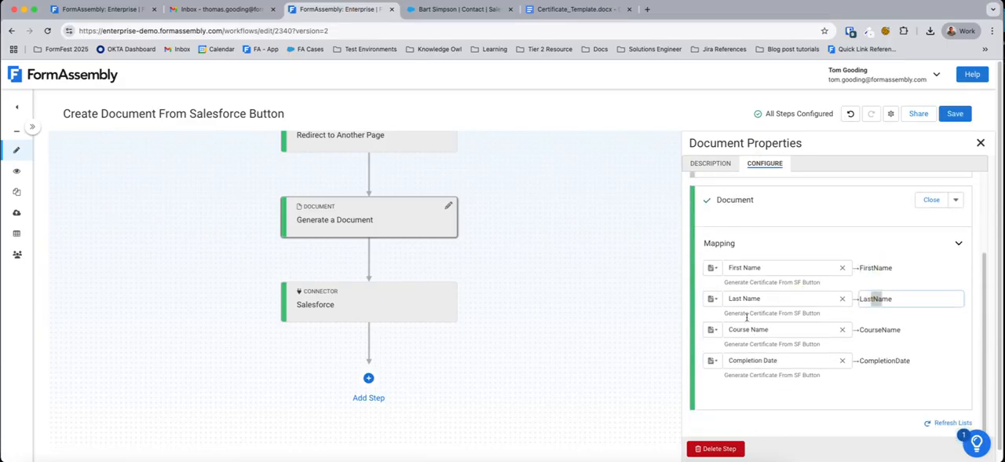
Step: Examine the last Salesforce connector's Send Certificate back to SF record action, including its parameters and the Contact ID mapping
left_click(404, 287)
left_click(813, 165)
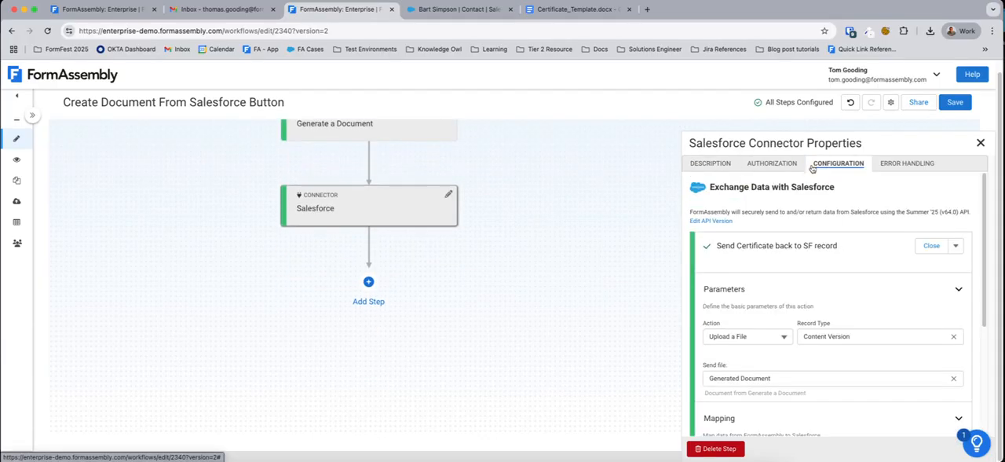
scroll(752, 309, "down", 2)
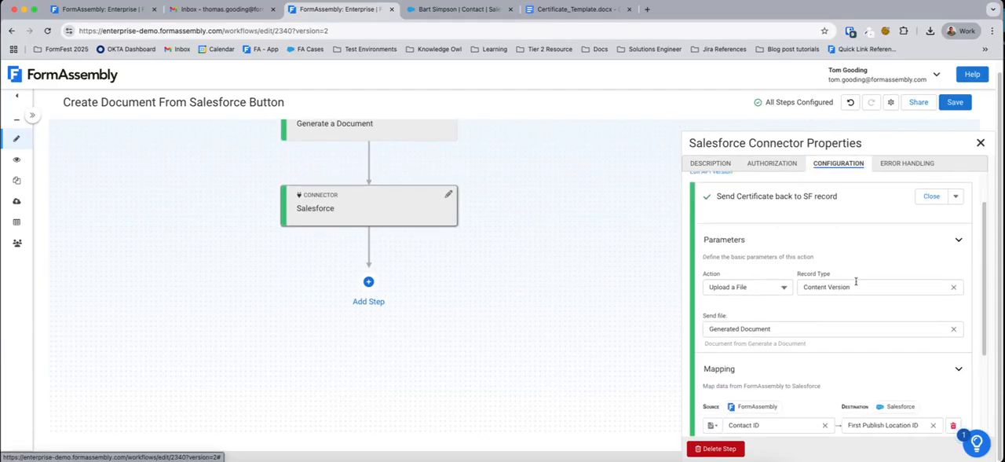
scroll(876, 286, "down", 2)
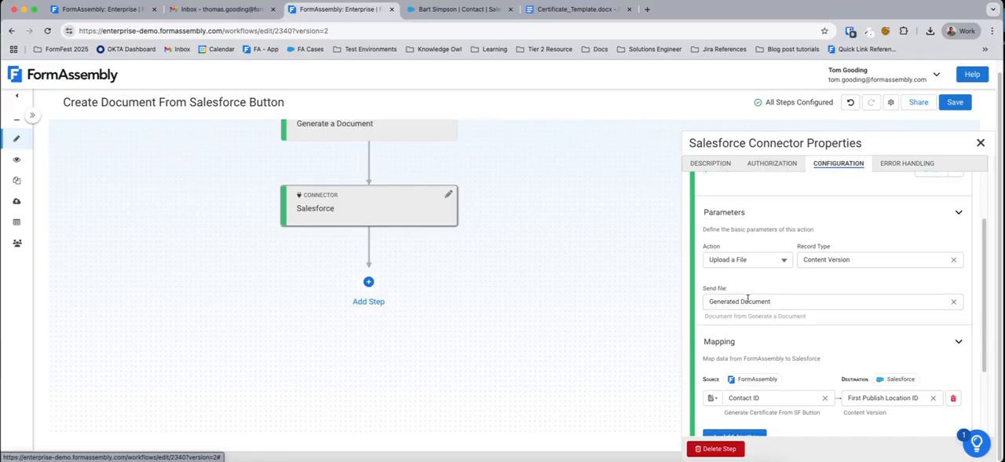
scroll(761, 318, "down", 2)
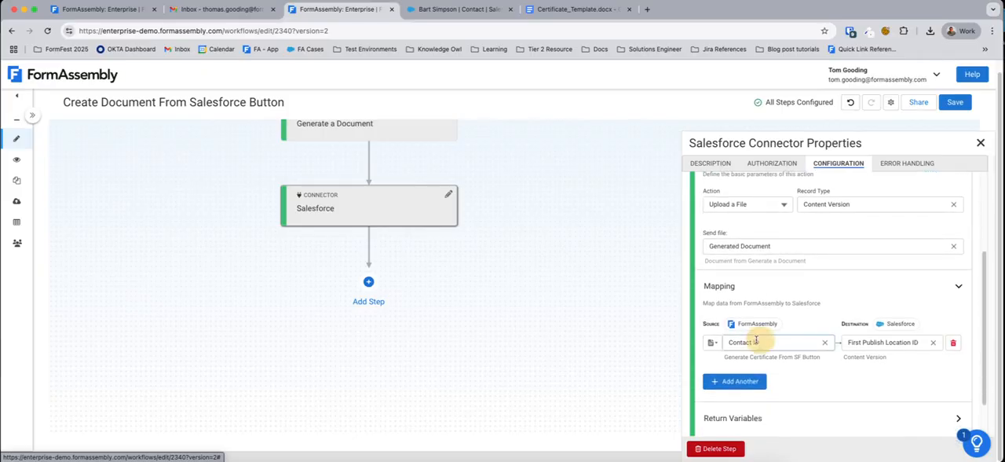
scroll(864, 308, "down", 2)
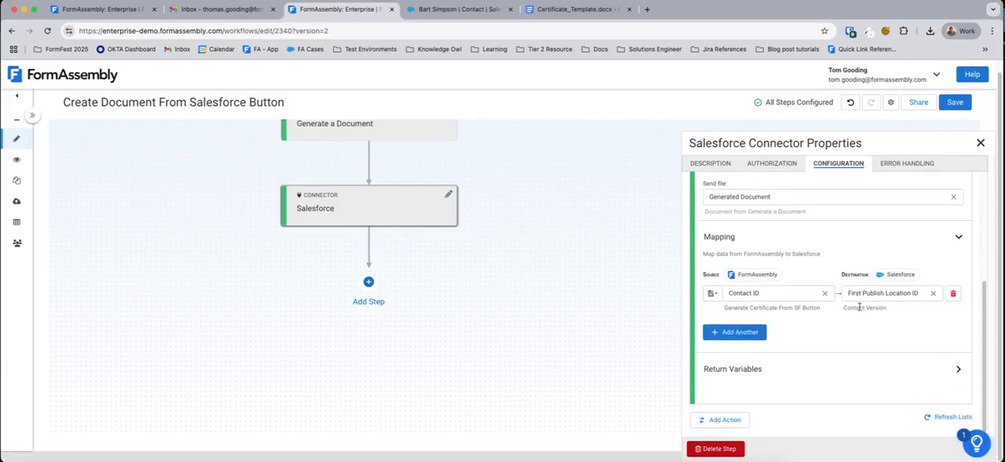
scroll(859, 307, "up", 5)
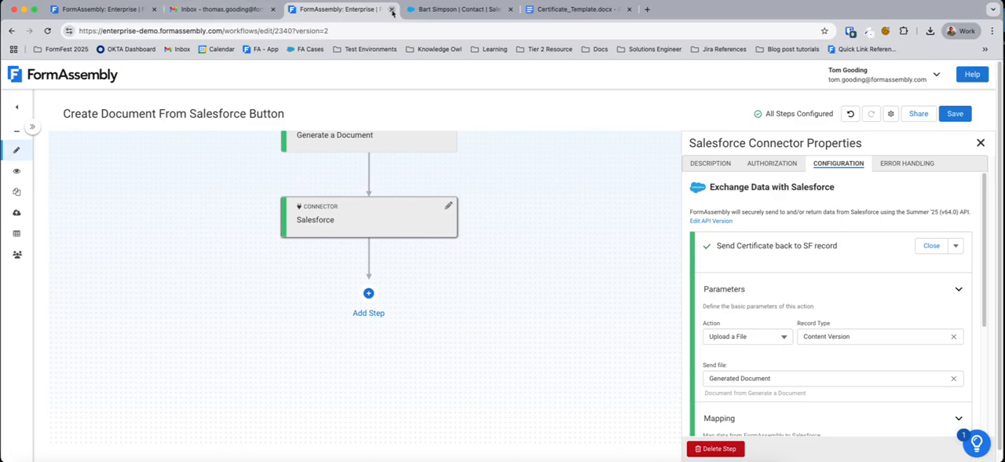
Step: Switch to Salesforce and examine the Send_Document_For_Signature.cmp component code in the Developer Console
left_click(452, 10)
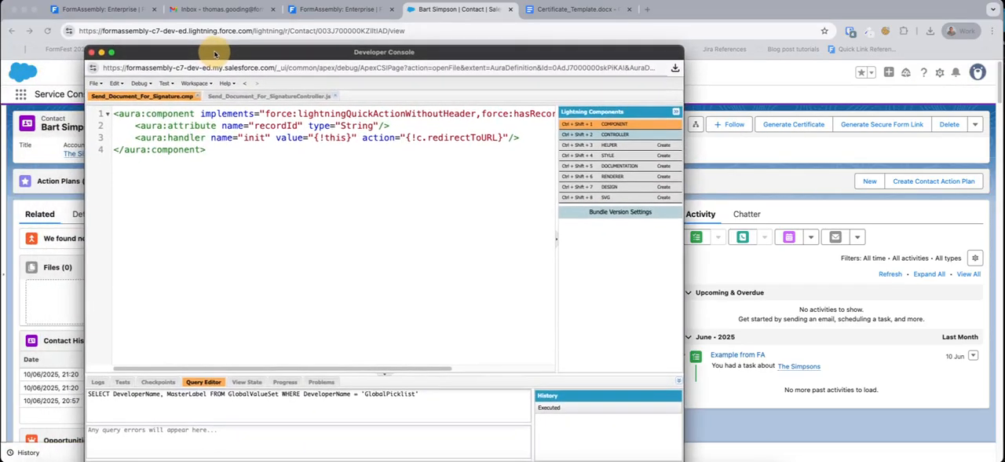
left_click_drag(215, 51, 215, 49)
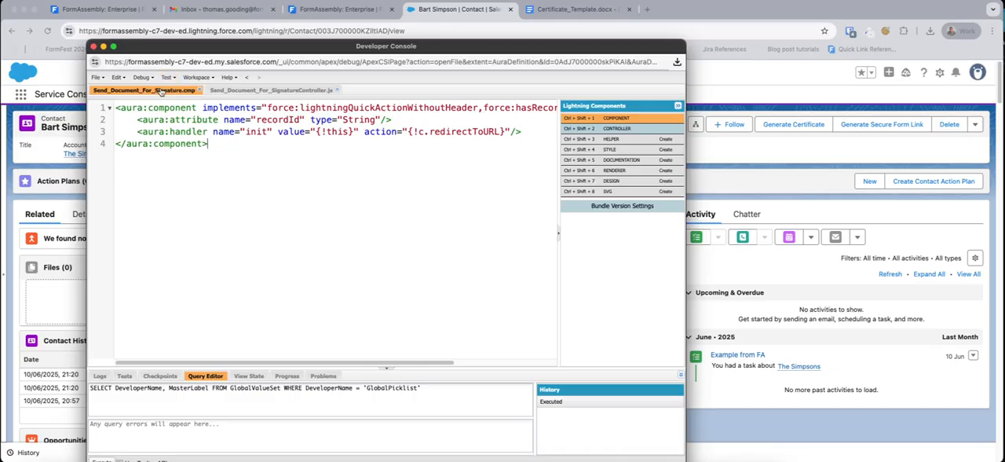
left_click(191, 106)
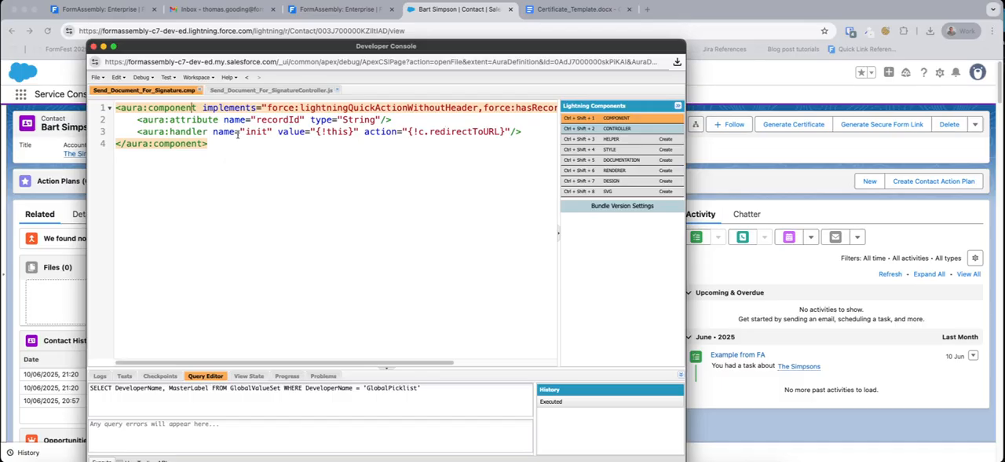
Step: Examine the record ID, base URL and conid parameter in Send_Document_For_SignatureController.js, and close the Developer Console
left_click(254, 91)
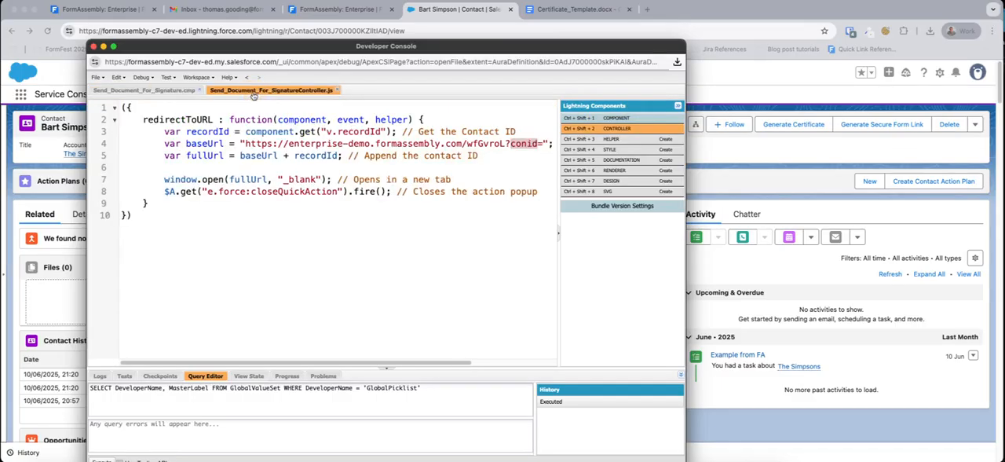
left_click_drag(296, 132, 366, 132)
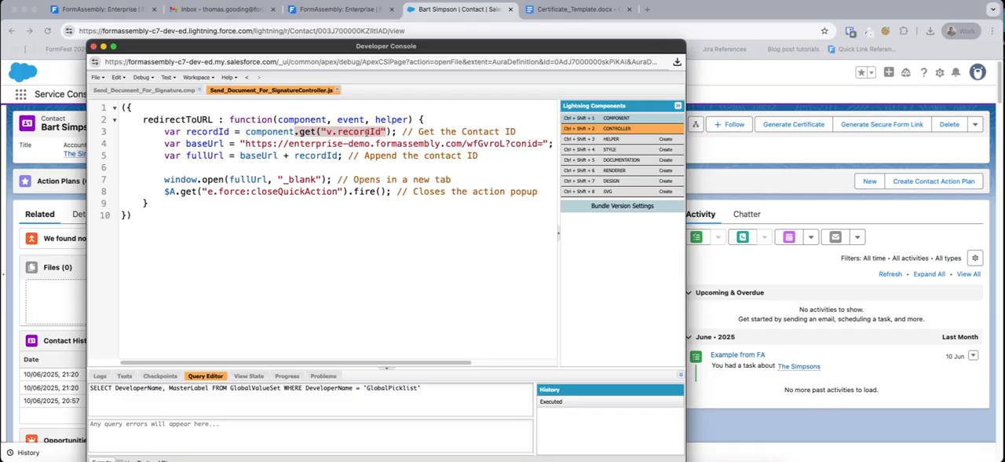
left_click(325, 145)
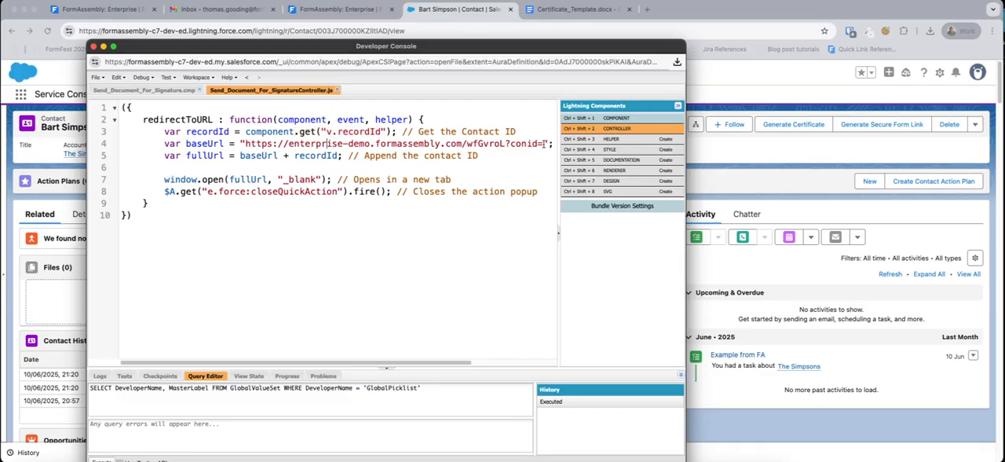
left_click_drag(542, 143, 243, 143)
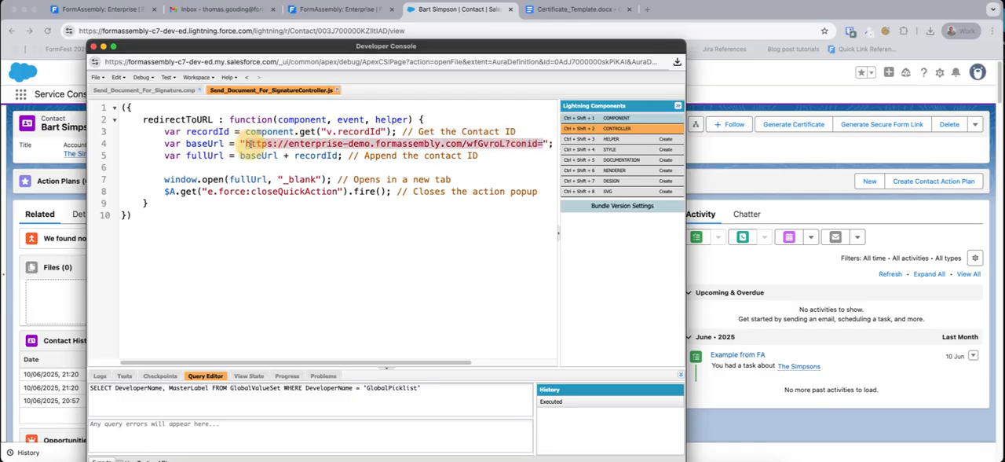
left_click(245, 144)
left_click_drag(509, 143, 542, 143)
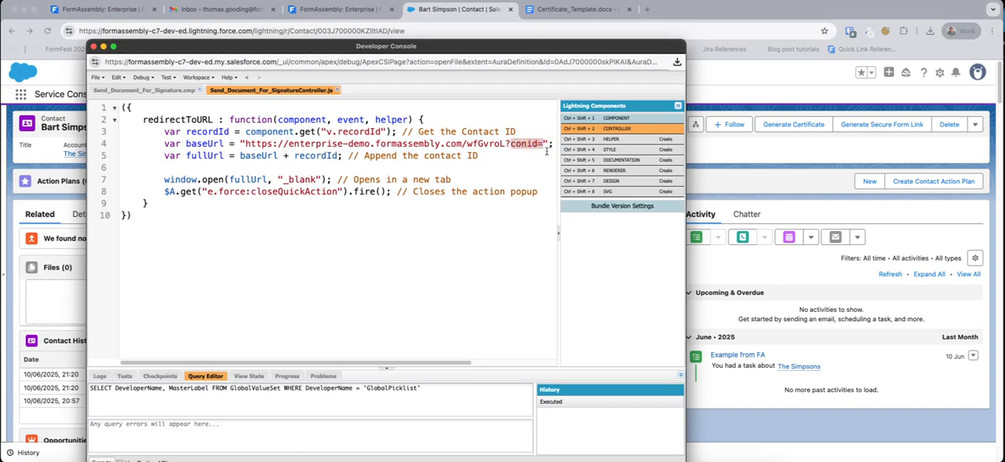
left_click(544, 144)
left_click_drag(539, 144, 245, 143)
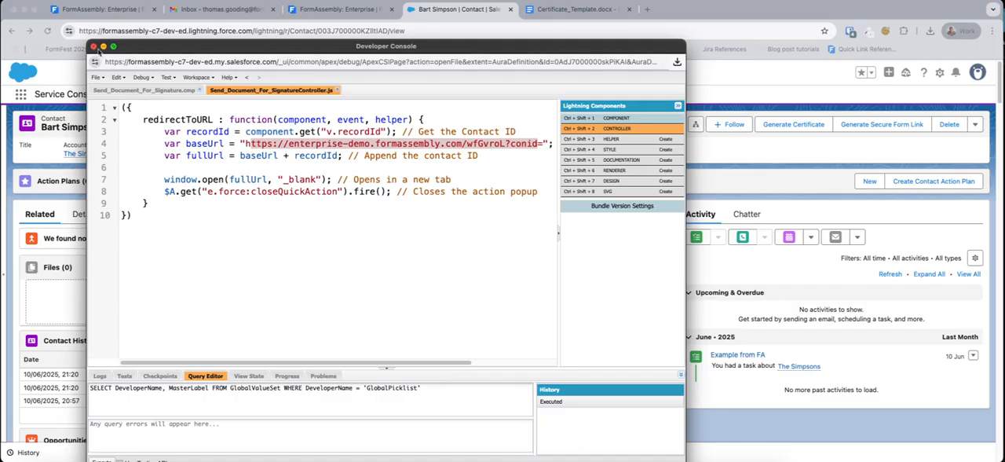
left_click(92, 47)
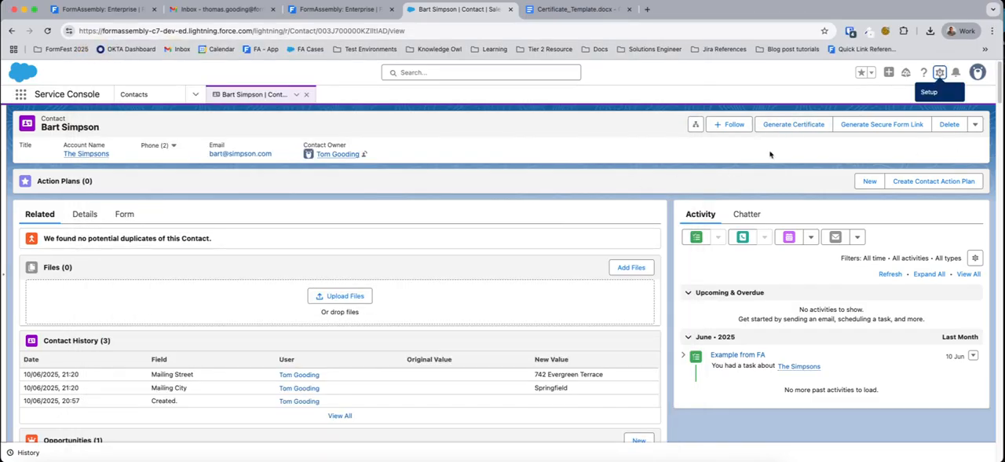
Step: Generate a certificate from the open contact record, close the confirmation page and reload the record
left_click(777, 124)
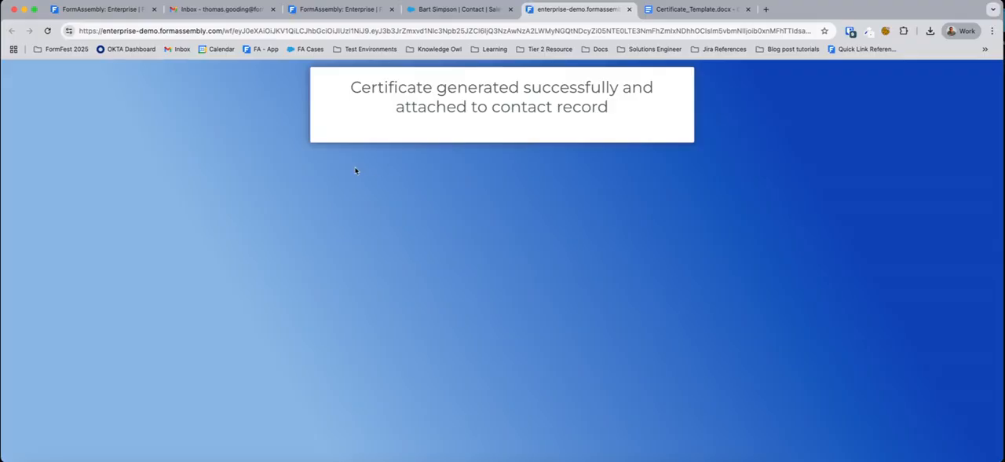
left_click(629, 9)
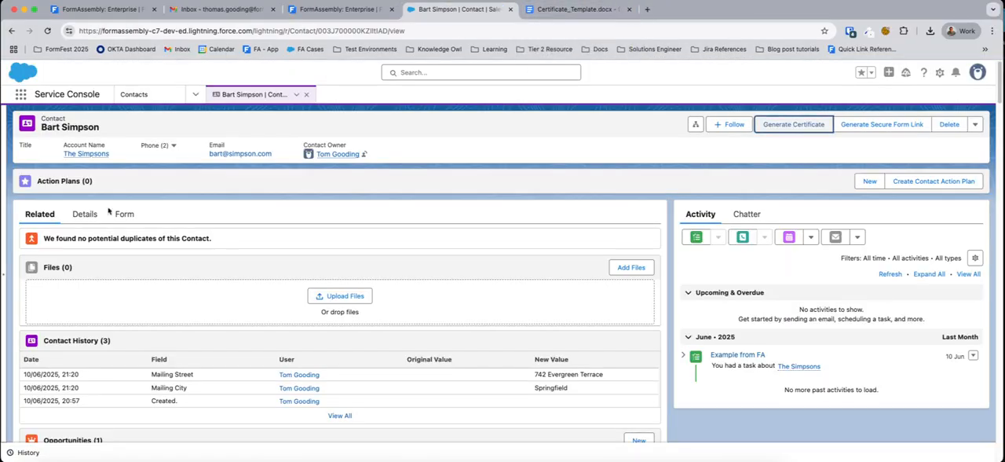
left_click(47, 31)
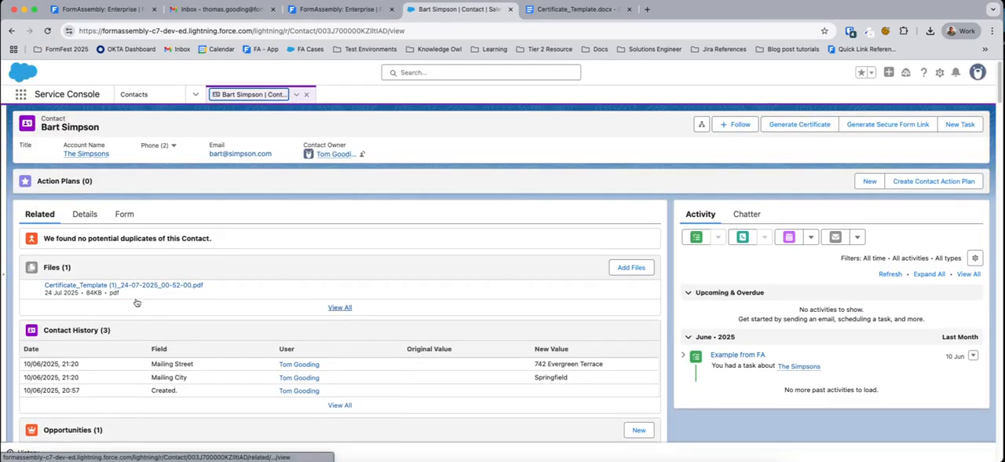
Step: Preview the generated certificate PDF in the contact's Files, check its merged details and close the preview
left_click(94, 285)
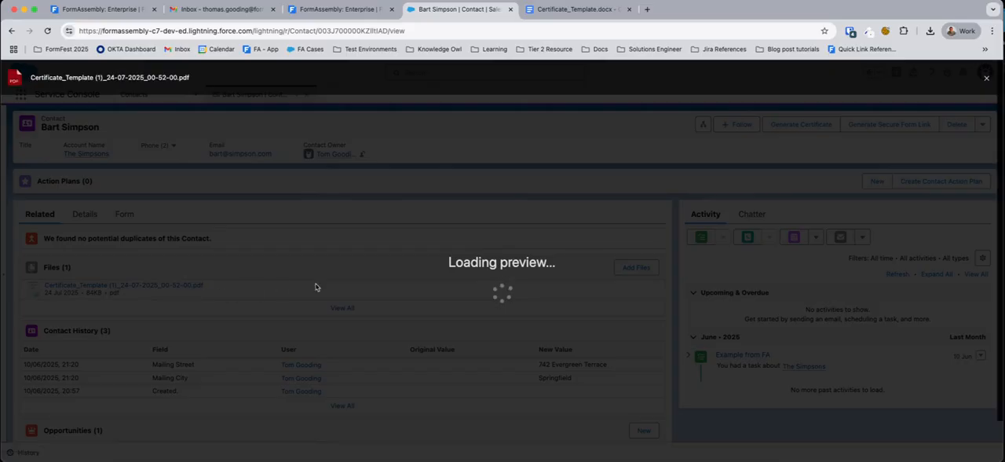
scroll(490, 245, "down", 3)
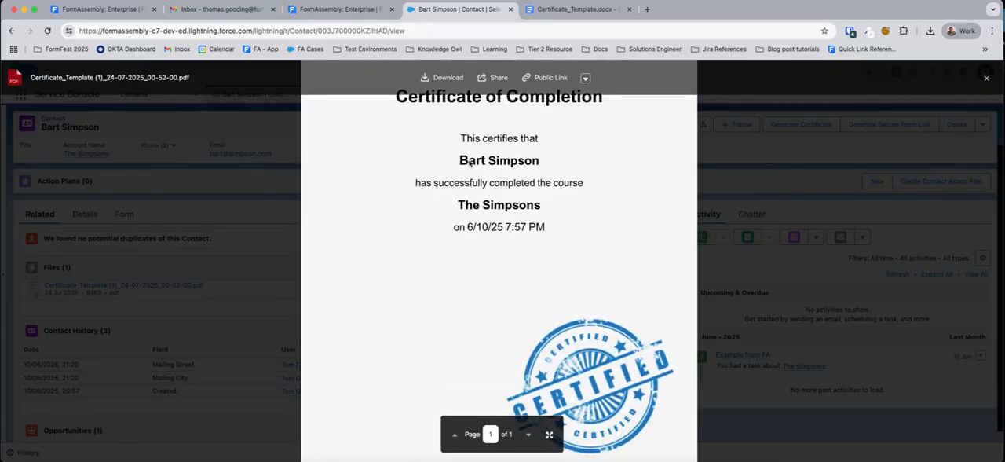
left_click_drag(463, 162, 539, 161)
scroll(615, 253, "down", 1)
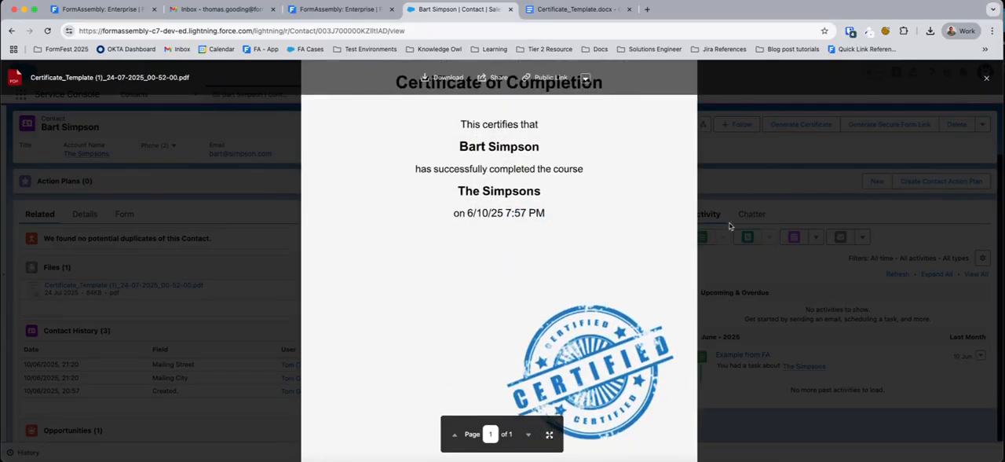
scroll(730, 226, "up", 3)
left_click(748, 194)
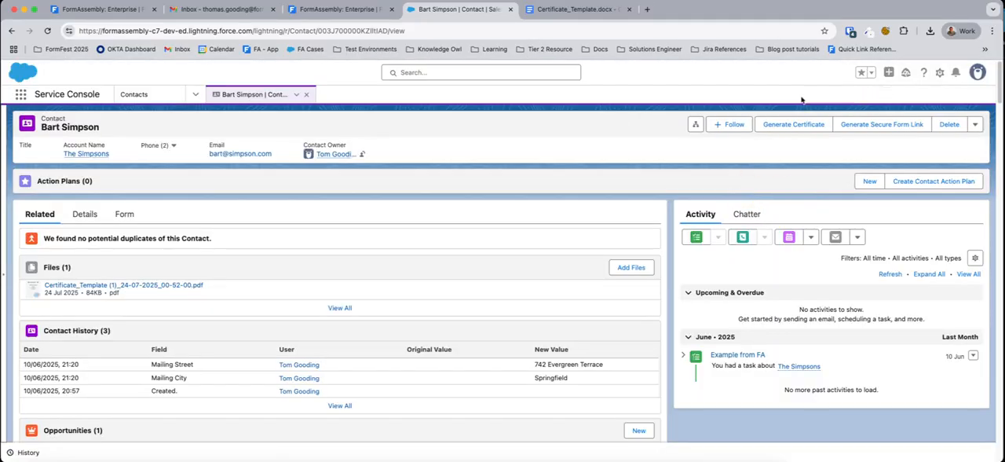
Step: Close the current contact, open the tenth contact in All Contacts, generate a certificate for it and reload the record
left_click(307, 94)
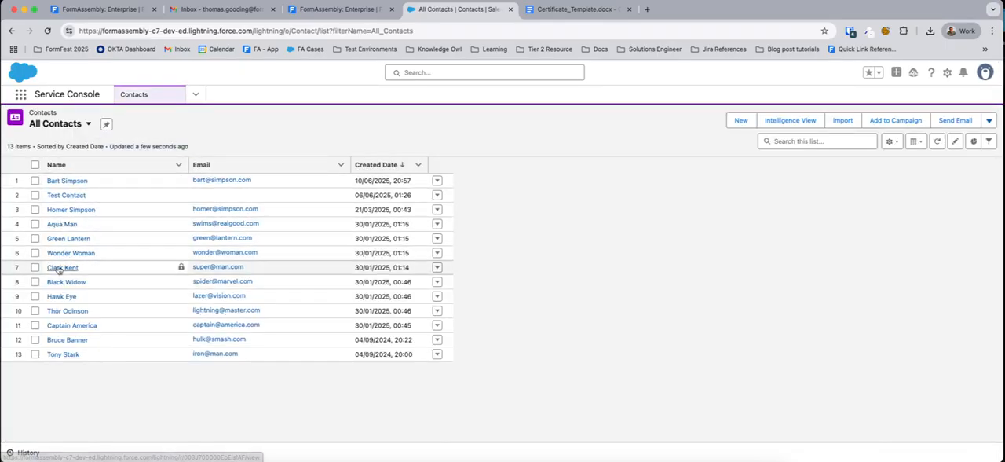
left_click(65, 312)
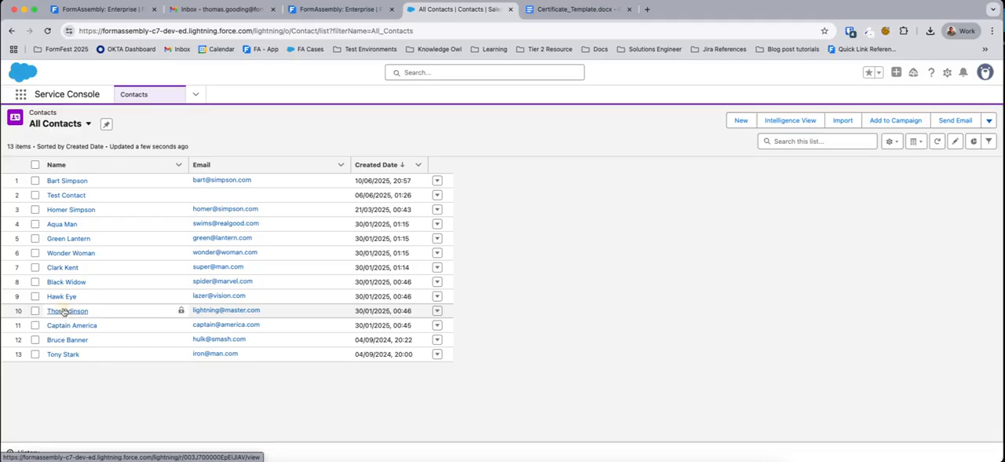
left_click(807, 126)
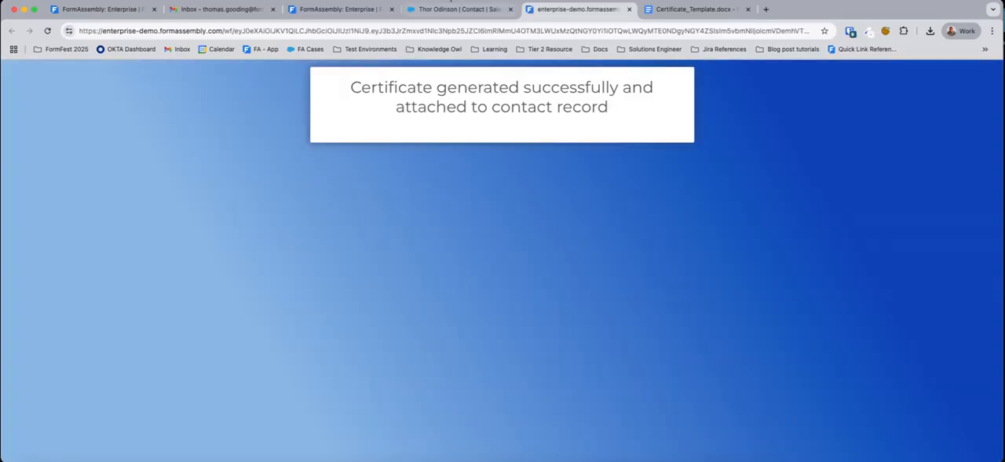
left_click(449, 10)
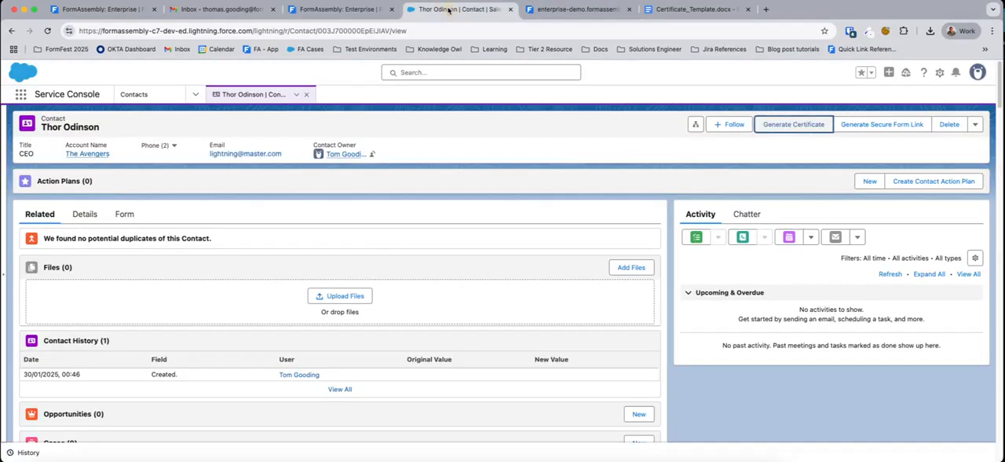
left_click(48, 31)
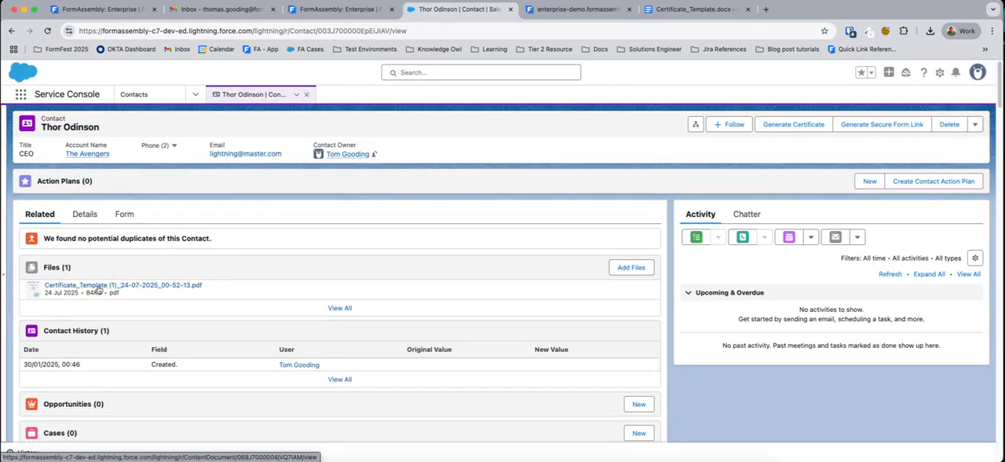
Step: Preview the second contact's generated certificate PDF and check the merged name, course and completion date
left_click(98, 286)
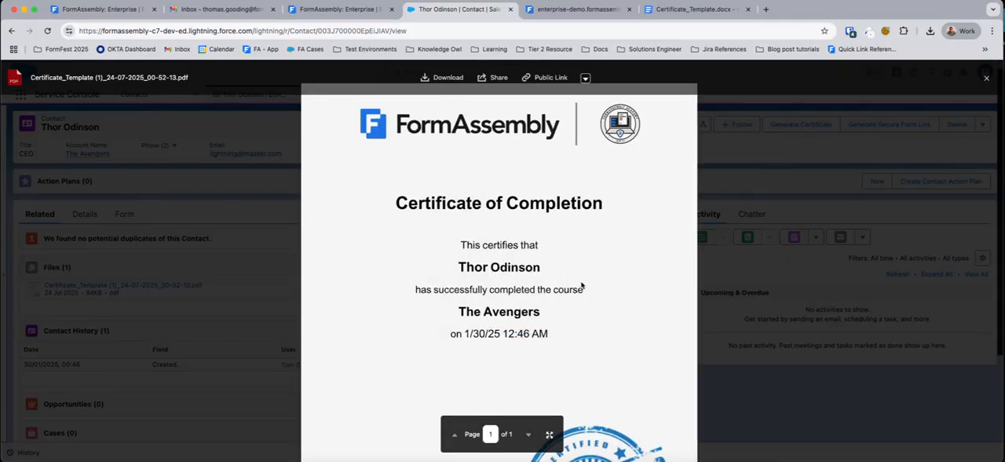
scroll(588, 283, "down", 3)
scroll(592, 281, "up", 3)
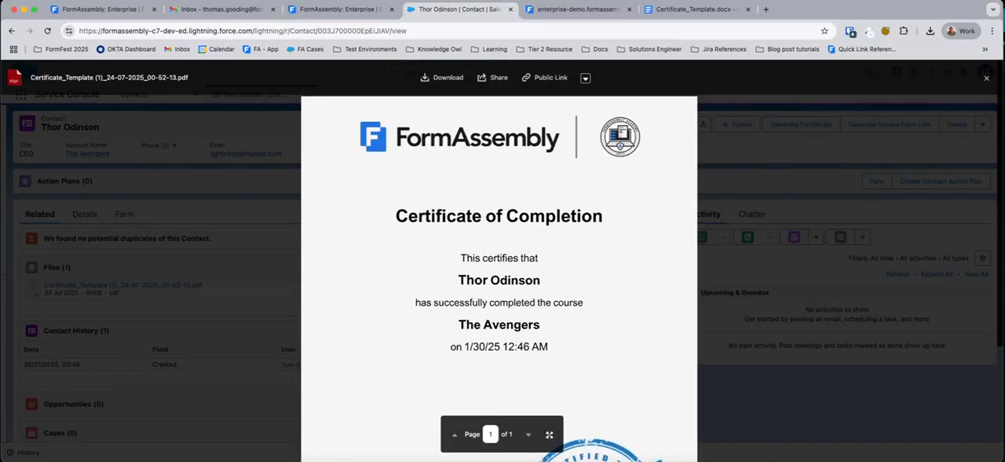